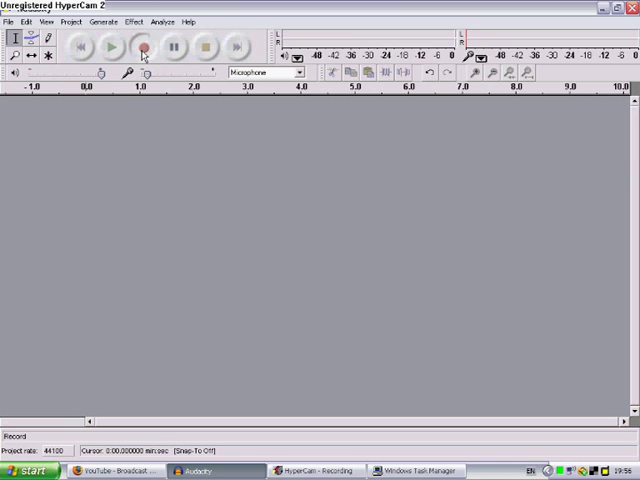
# Start recording narration in Audacity, then bring the YouTube home page in Firefox forward.
pyautogui.click(144, 48)
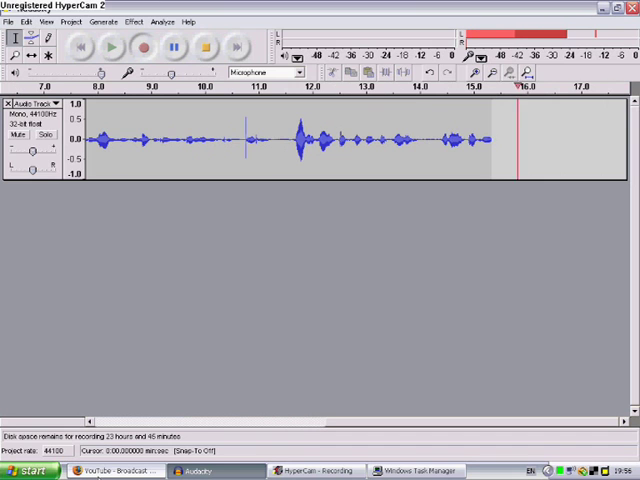
pyautogui.click(105, 471)
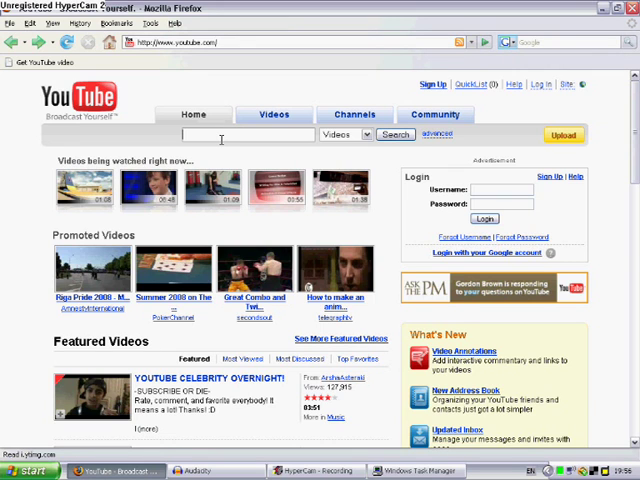
pyautogui.write('mi')
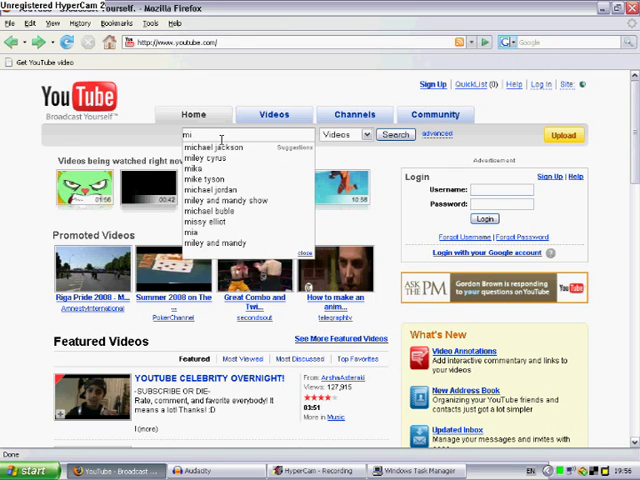
pyautogui.write('crosoft p')
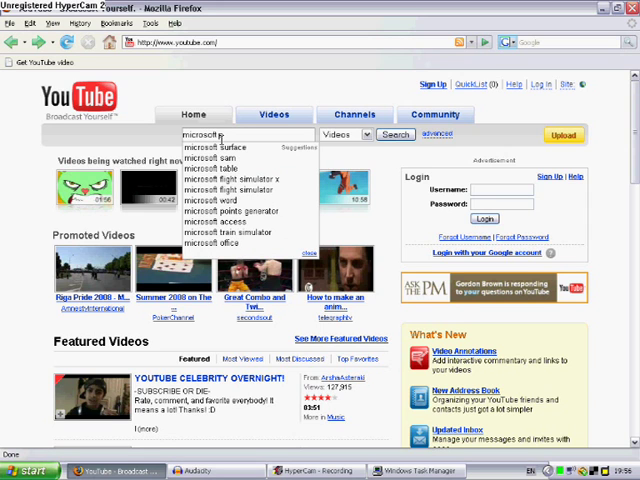
pyautogui.write('oints gen')
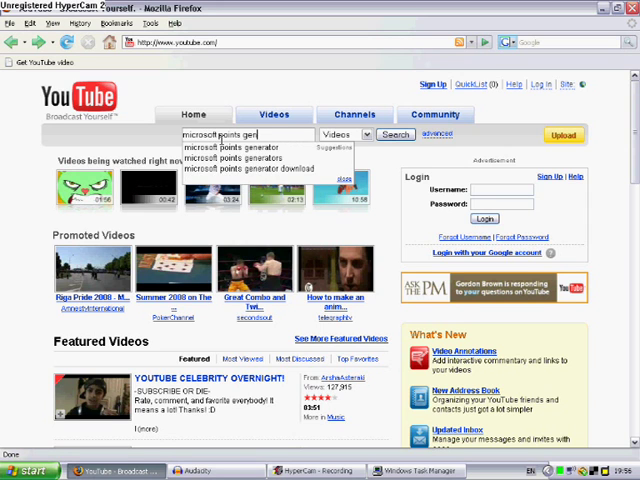
pyautogui.write('erator')
# Search YouTube for 'microsoft points generator' using the spelling correction and open the first video.
pyautogui.press('Return')
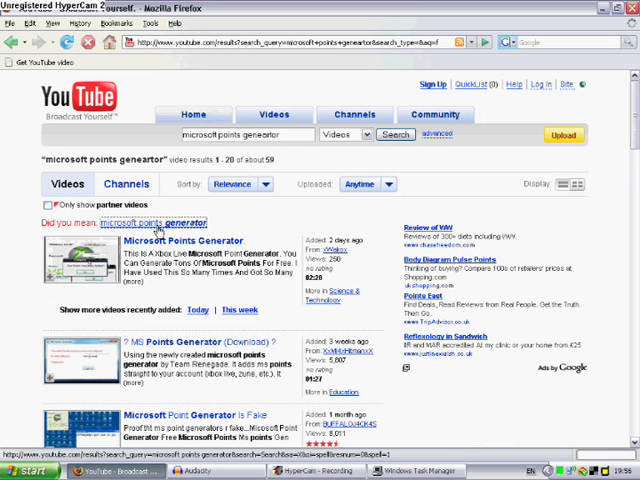
pyautogui.click(152, 222)
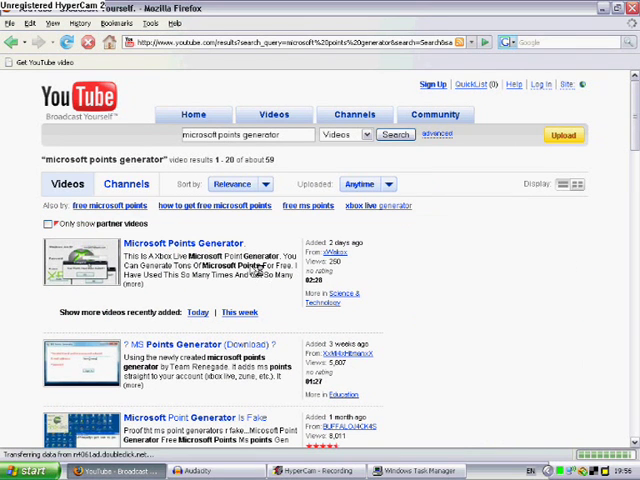
pyautogui.moveTo(634, 142); pyautogui.dragTo(634, 185)
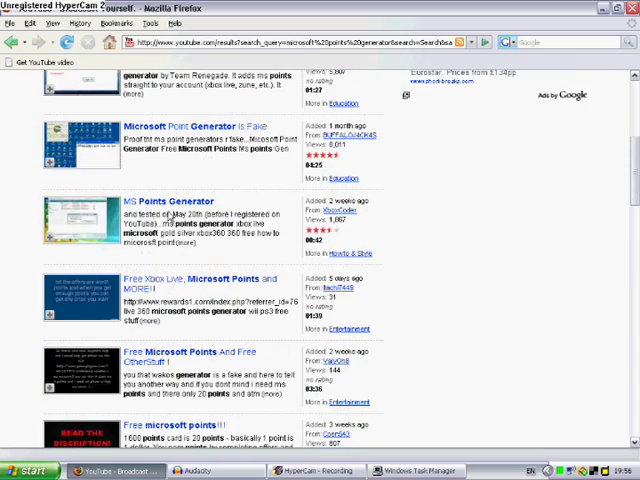
pyautogui.scroll(3, 185, 143)
pyautogui.scroll(3, 185, 143)
pyautogui.click(173, 167)
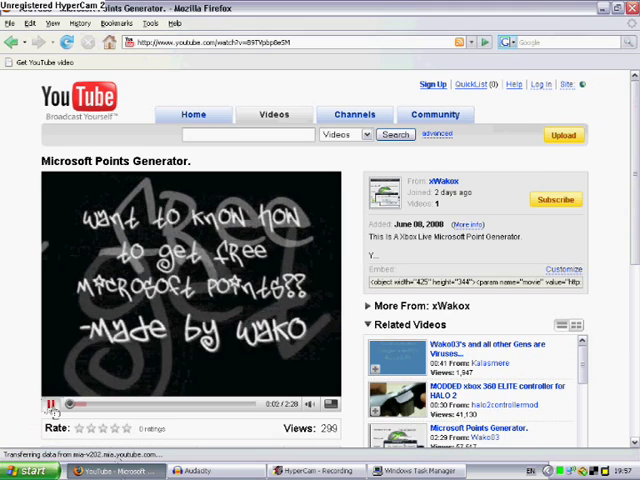
pyautogui.scroll(-2, 120, 370)
pyautogui.scroll(-3, 120, 370)
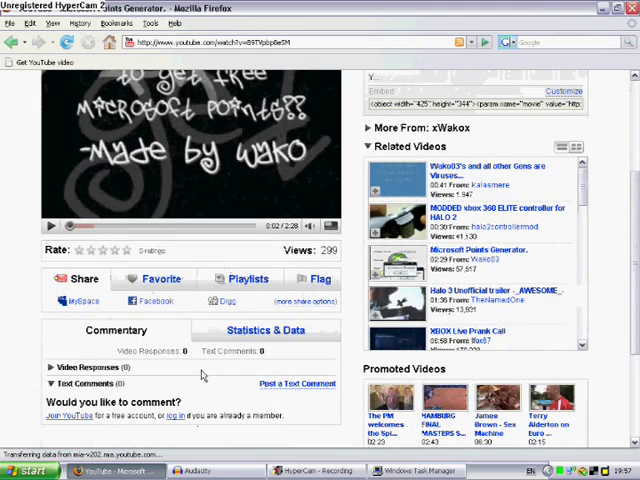
pyautogui.scroll(3, 193, 352)
pyautogui.scroll(1, 193, 352)
pyautogui.scroll(-3, 470, 350)
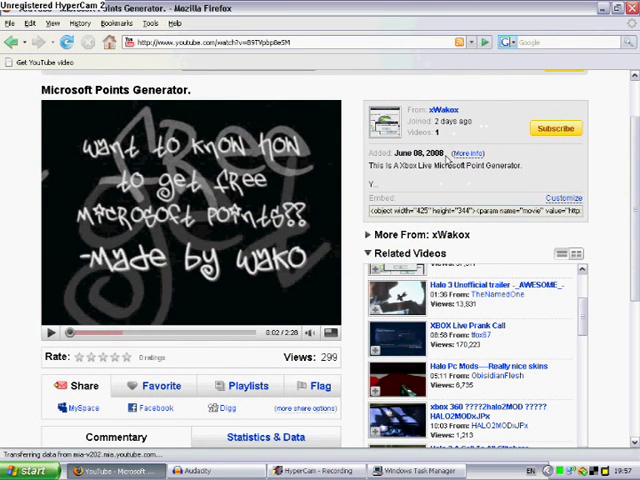
pyautogui.moveTo(444, 153); pyautogui.dragTo(396, 153)
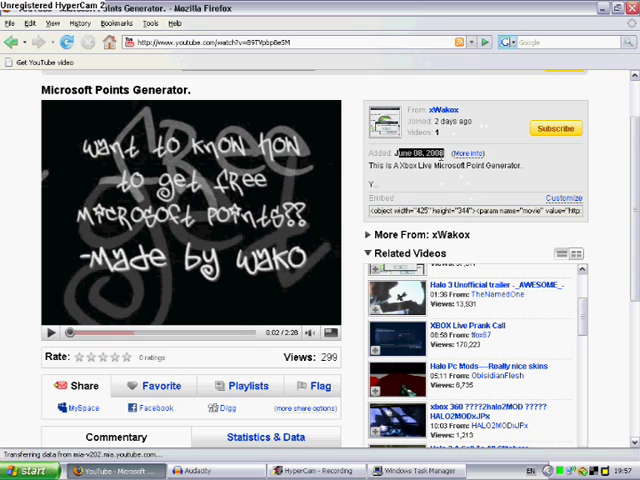
pyautogui.click(454, 147)
pyautogui.moveTo(480, 121); pyautogui.dragTo(408, 121)
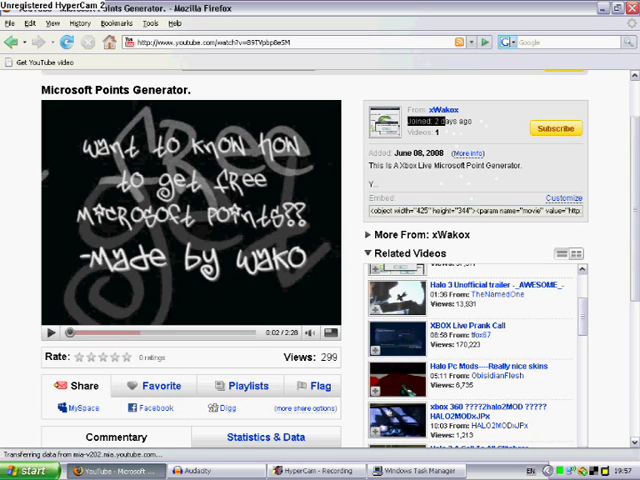
pyautogui.click(443, 138)
pyautogui.doubleClick(437, 132)
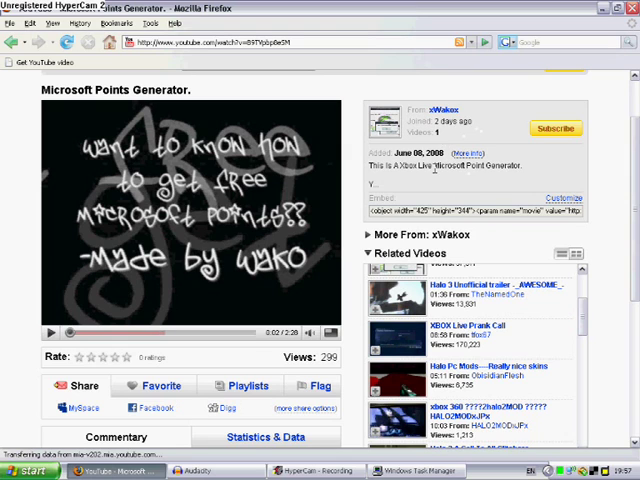
pyautogui.scroll(-3, 270, 110)
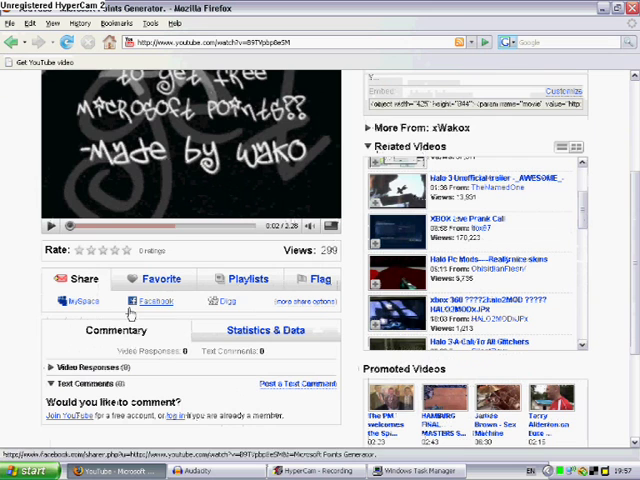
pyautogui.scroll(3, 487, 272)
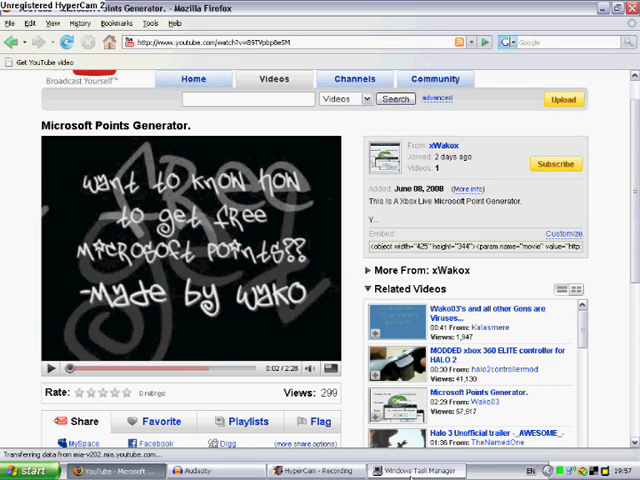
# Bring up Windows Task Manager and select csrss.exe in its Processes list.
pyautogui.click(410, 471)
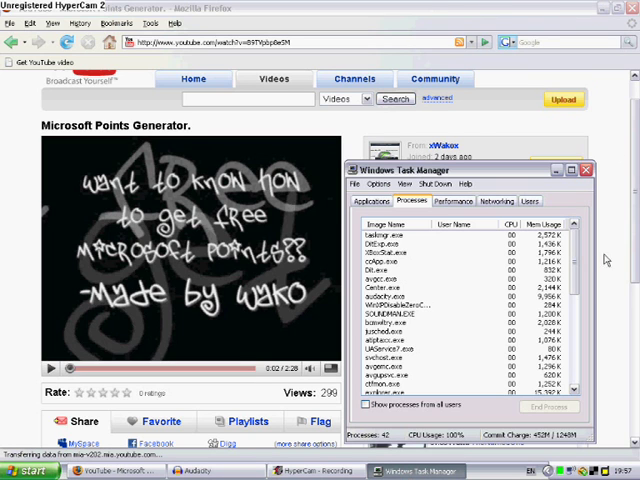
pyautogui.moveTo(576, 268)
pyautogui.mouseDown()
pyautogui.moveTo(576, 370)
pyautogui.moveTo(578, 262)
pyautogui.mouseUp()
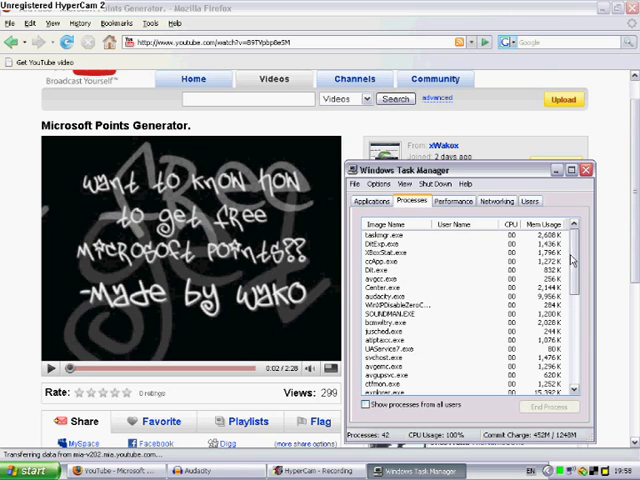
pyautogui.moveTo(576, 240); pyautogui.dragTo(576, 350)
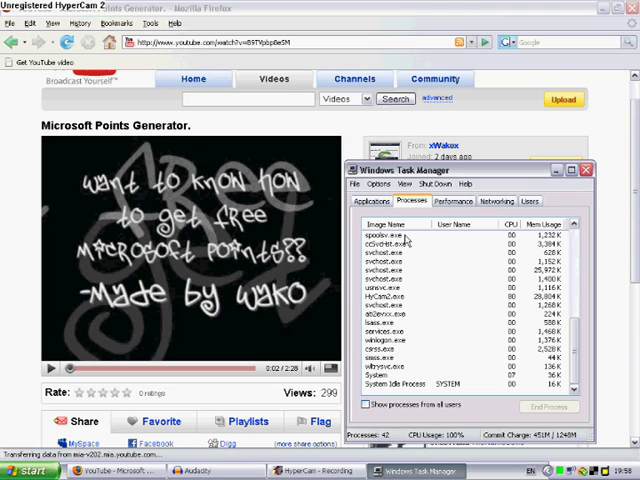
pyautogui.click(395, 350)
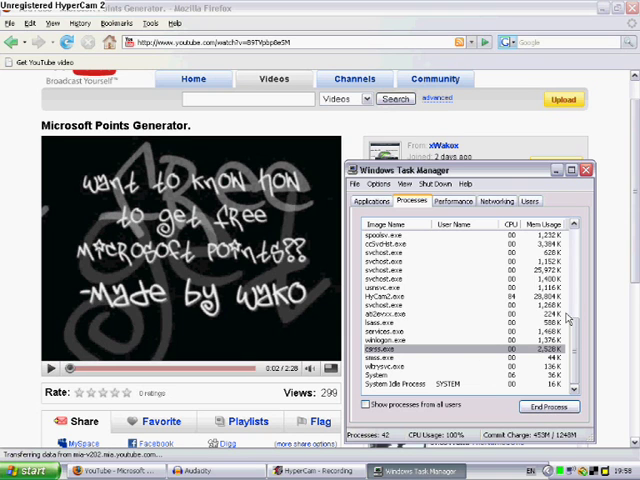
pyautogui.scroll(5, 570, 300)
pyautogui.scroll(5, 570, 250)
# Close Task Manager, return to the search results and glance at the sort options.
pyautogui.click(586, 170)
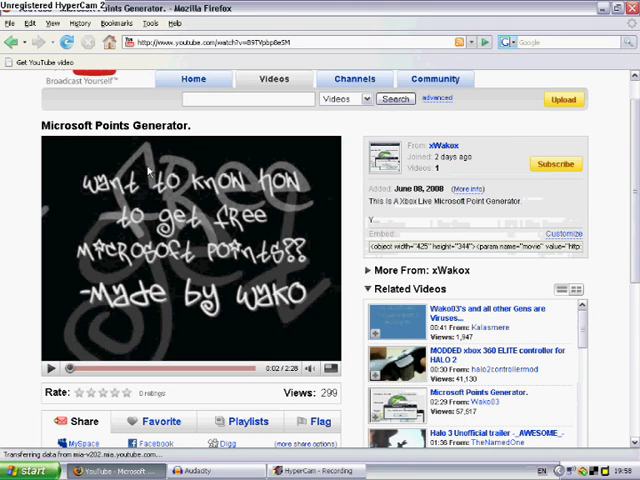
pyautogui.hotkey('alt', 'Left')
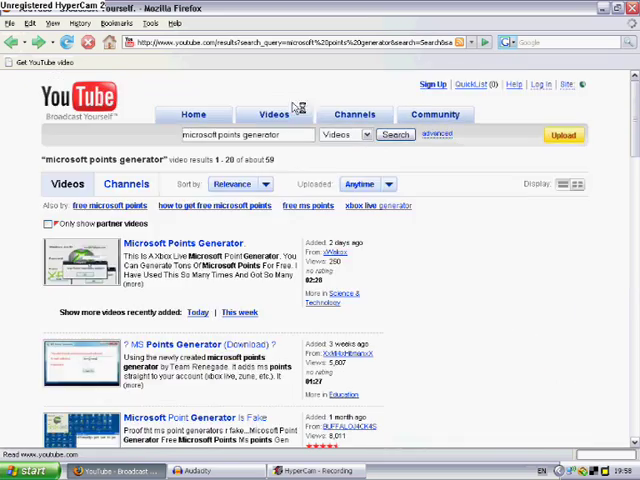
pyautogui.scroll(-2, 290, 110)
pyautogui.click(240, 106)
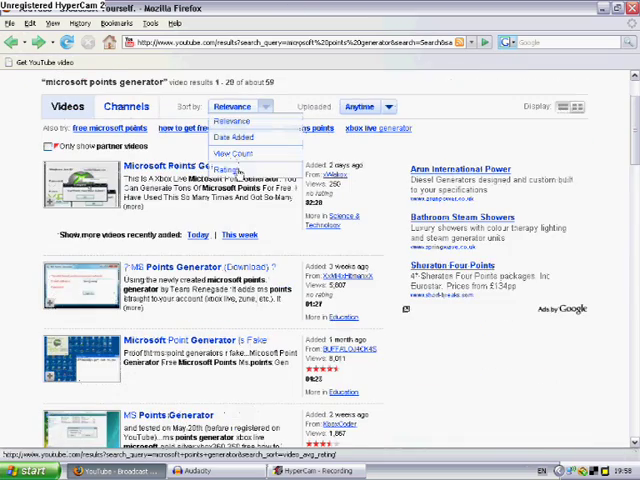
pyautogui.click(265, 225)
pyautogui.scroll(-3, 233, 256)
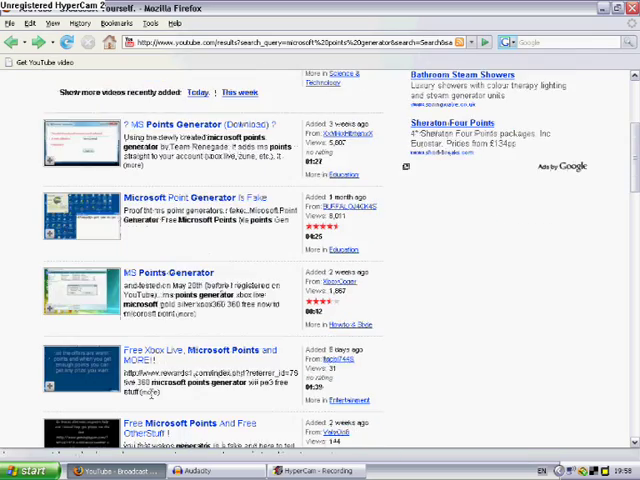
pyautogui.scroll(-3, 210, 320)
pyautogui.scroll(-3, 213, 340)
pyautogui.scroll(-2, 213, 340)
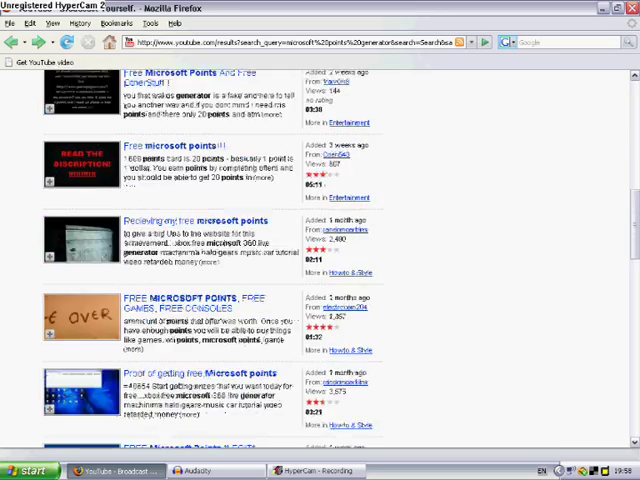
pyautogui.scroll(-2, 240, 330)
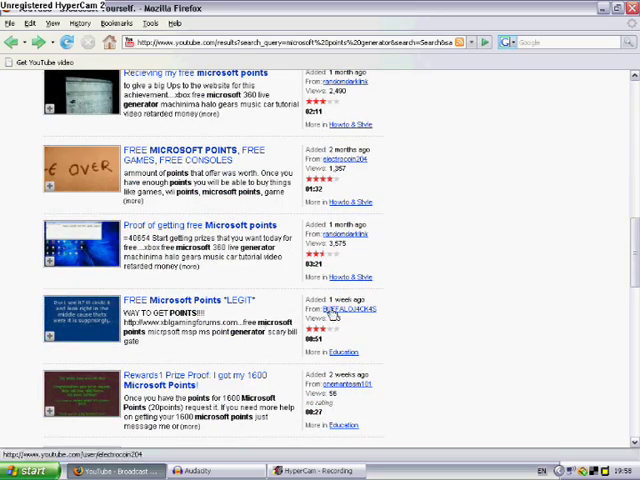
pyautogui.scroll(2, 185, 197)
pyautogui.scroll(3, 185, 197)
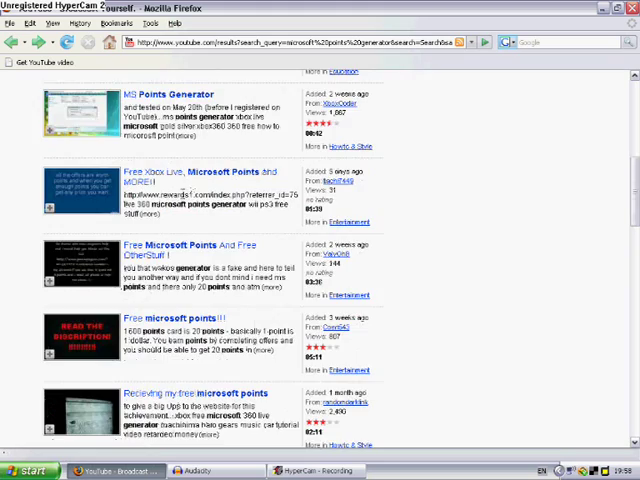
pyautogui.scroll(-3, 185, 197)
pyautogui.scroll(-4, 185, 197)
pyautogui.scroll(-3, 185, 197)
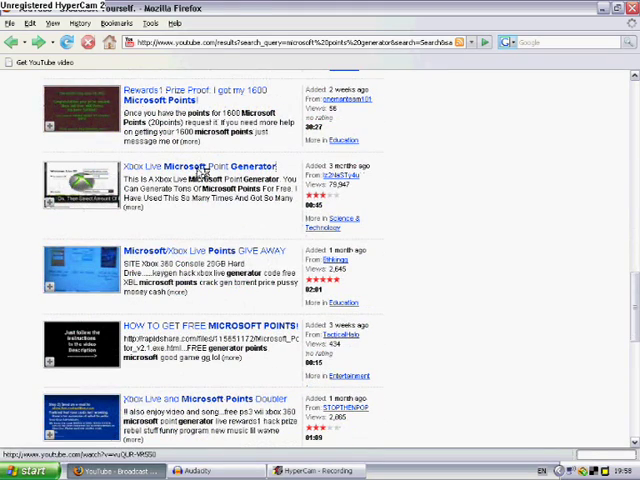
# Open the Xbox Live Microsoft Point Generator video, read its comments, then open lz2NaSTy4u's channel.
pyautogui.click(200, 166)
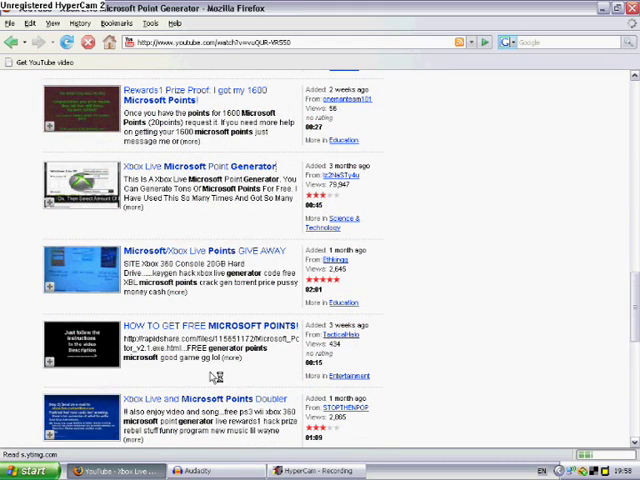
pyautogui.scroll(-4, 211, 366)
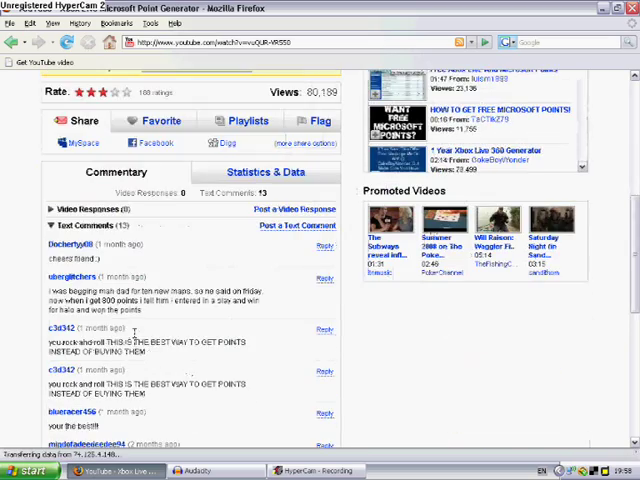
pyautogui.scroll(-1, 158, 288)
pyautogui.scroll(5, 158, 274)
pyautogui.scroll(2, 150, 260)
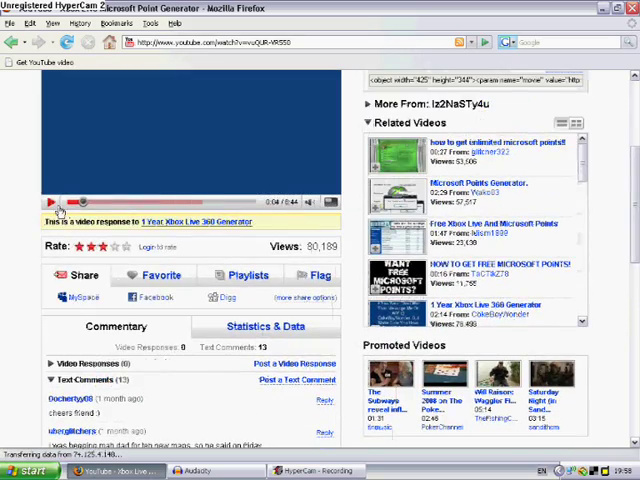
pyautogui.scroll(3, 400, 260)
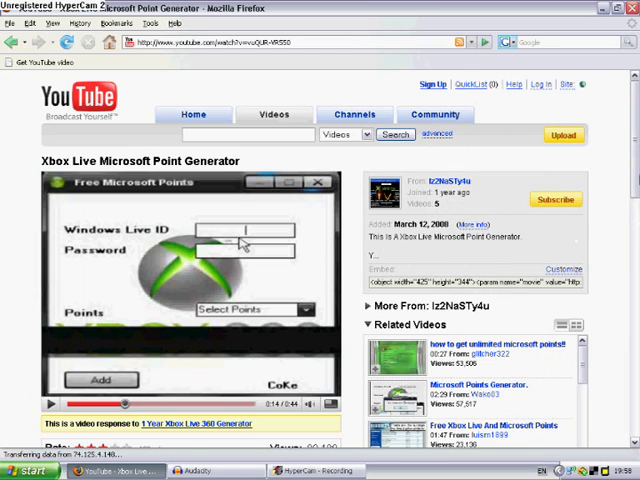
pyautogui.scroll(-5, 170, 250)
pyautogui.scroll(1, 170, 250)
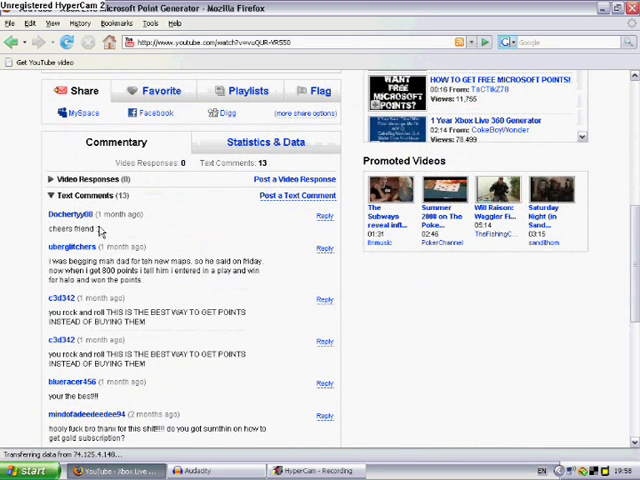
pyautogui.scroll(-2, 62, 178)
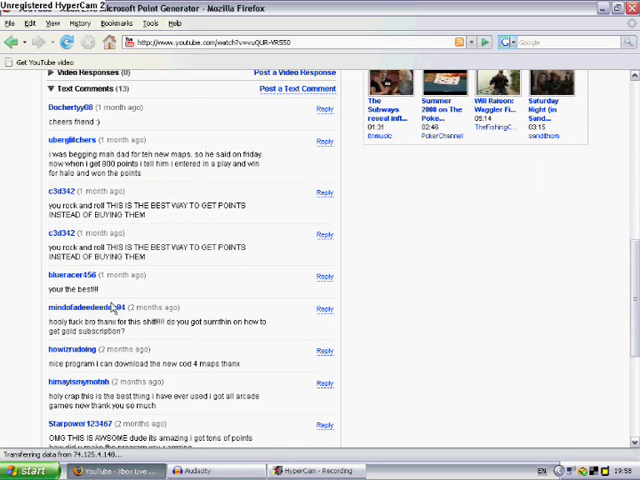
pyautogui.scroll(-3, 200, 360)
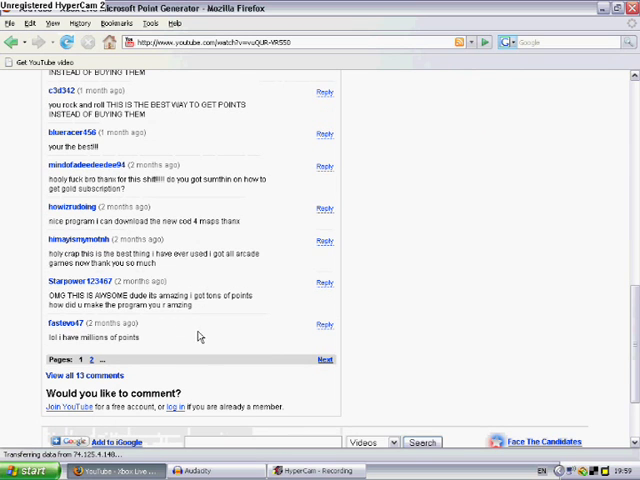
pyautogui.scroll(6, 202, 326)
pyautogui.scroll(2, 202, 326)
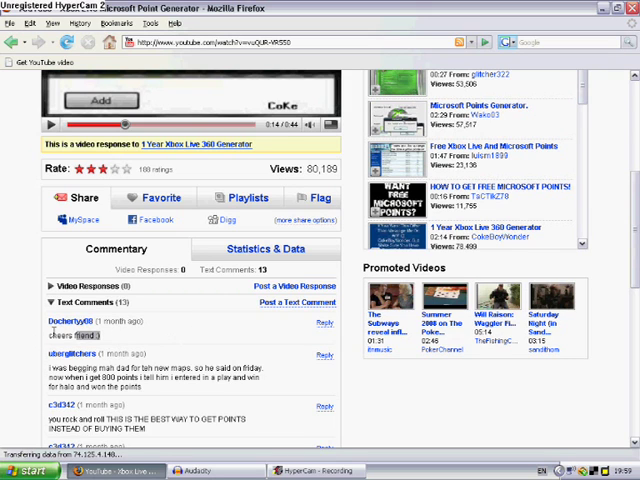
pyautogui.click(104, 342)
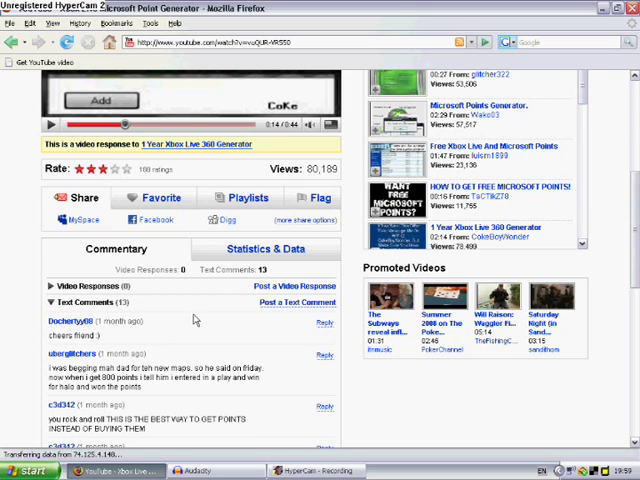
pyautogui.scroll(2, 210, 300)
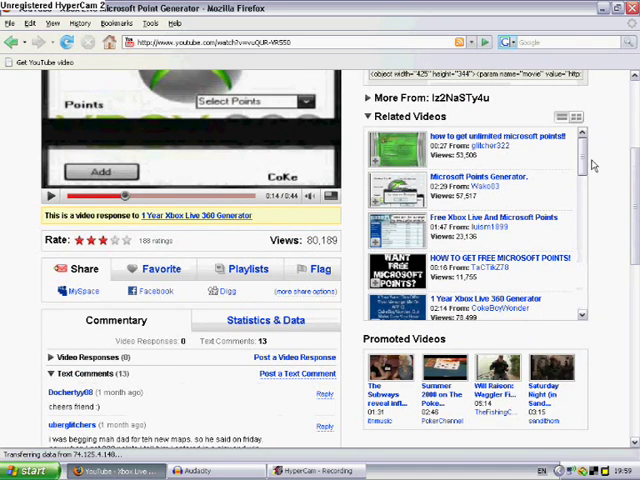
pyautogui.scroll(5, 400, 200)
pyautogui.click(449, 150)
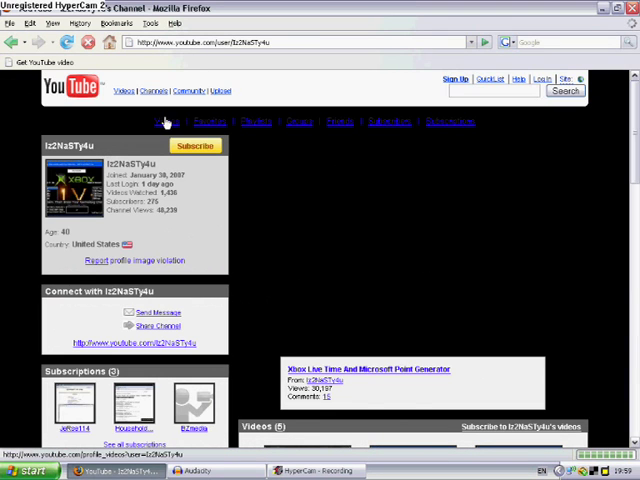
# Open 'Xbox Live Time And Microsoft Point Generator' from lz2NaSTy4u's Videos list and read its comments.
pyautogui.click(167, 122)
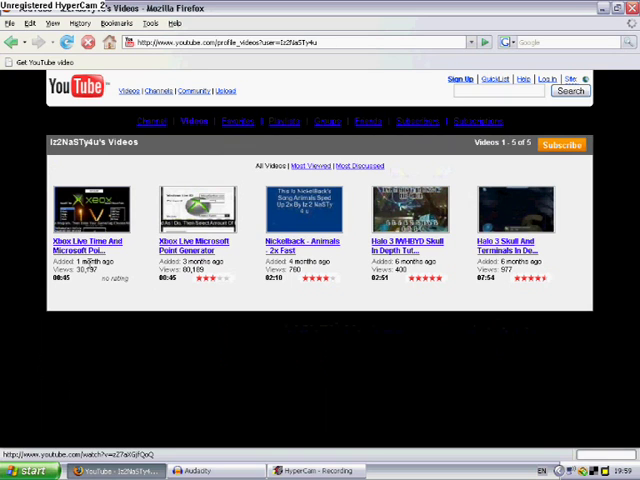
pyautogui.click(88, 245)
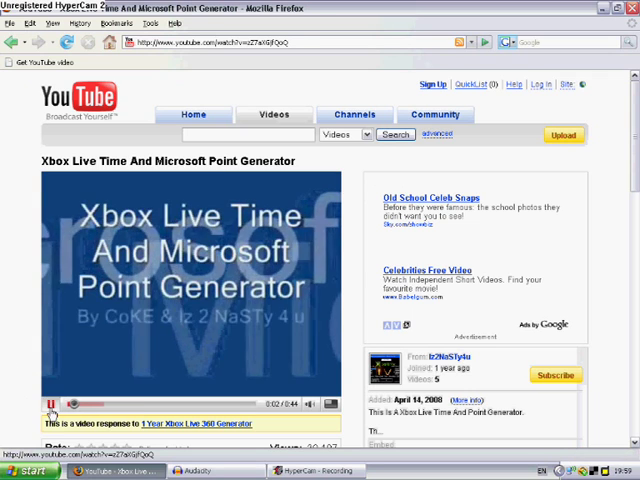
pyautogui.scroll(-5, 113, 362)
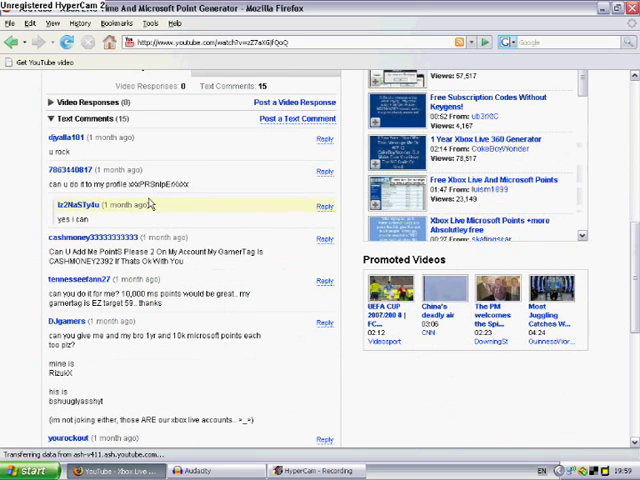
pyautogui.moveTo(189, 185); pyautogui.dragTo(154, 185)
pyautogui.click(244, 184)
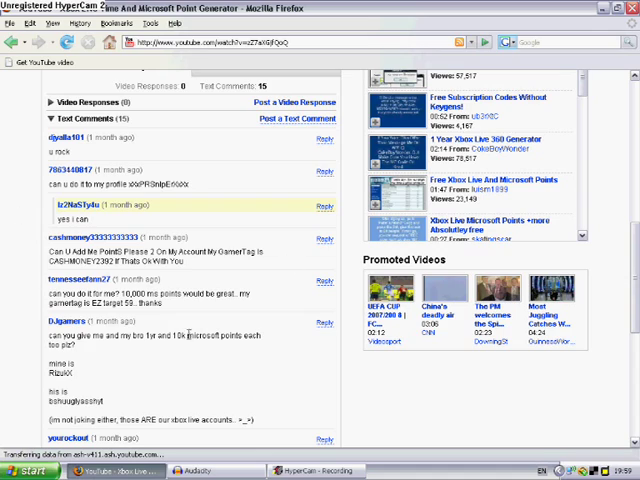
pyautogui.moveTo(188, 335); pyautogui.dragTo(49, 335)
pyautogui.scroll(-3, 160, 335)
# Skip the video ahead and expand its description showing the download link.
pyautogui.click(158, 333)
pyautogui.scroll(8, 160, 335)
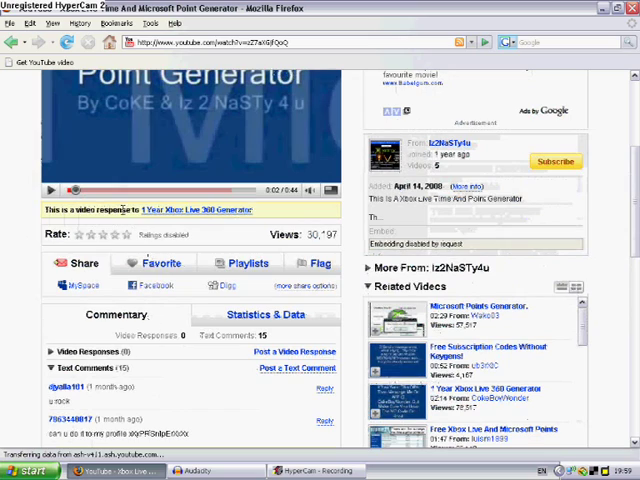
pyautogui.click(110, 190)
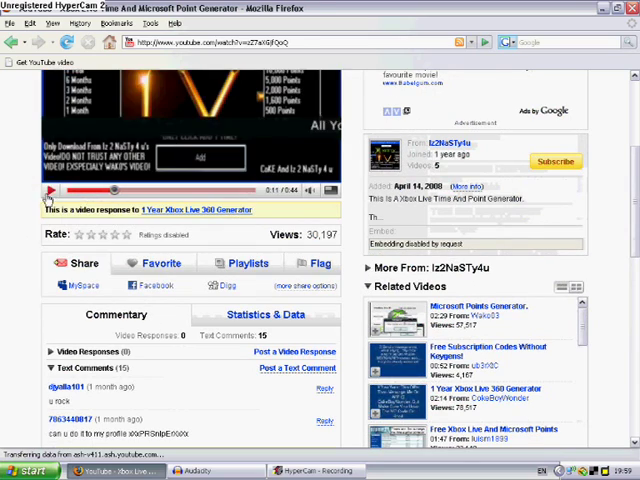
pyautogui.scroll(2, 47, 198)
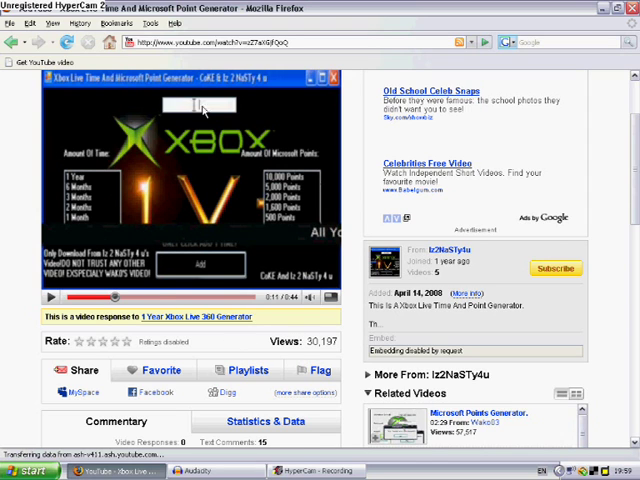
pyautogui.click(467, 293)
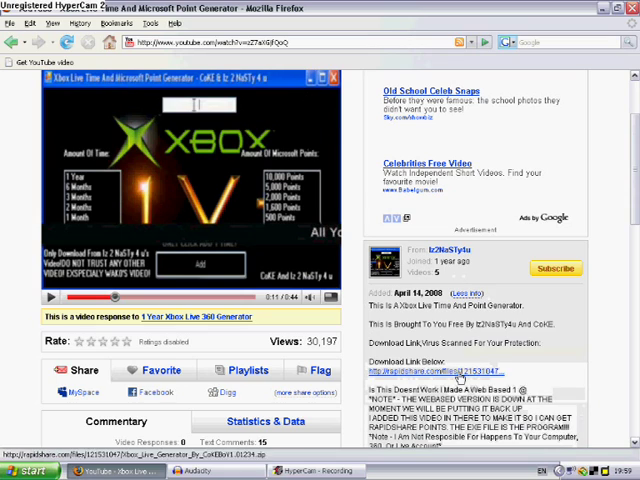
pyautogui.scroll(-5, 586, 246)
pyautogui.scroll(-2, 632, 212)
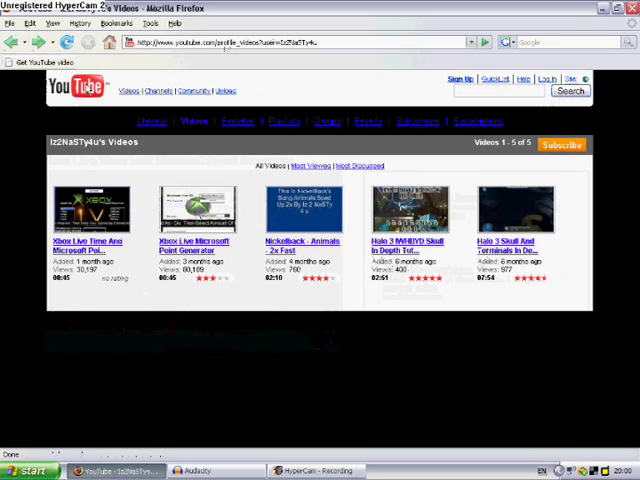
# Go back three pages to the 'microsoft points generator' results listing 59 videos.
pyautogui.click(14, 42)
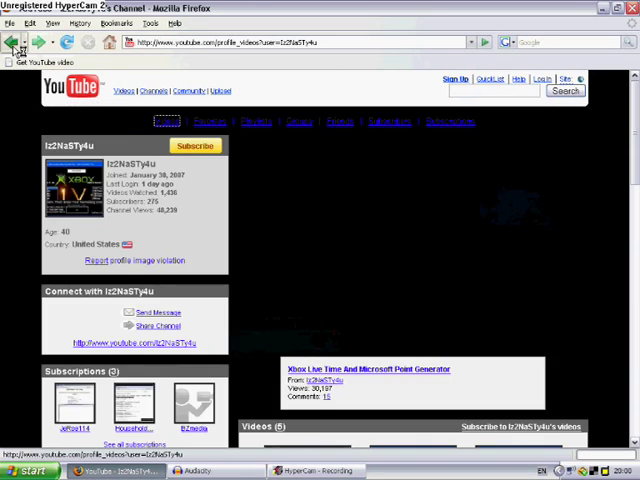
pyautogui.click(14, 42)
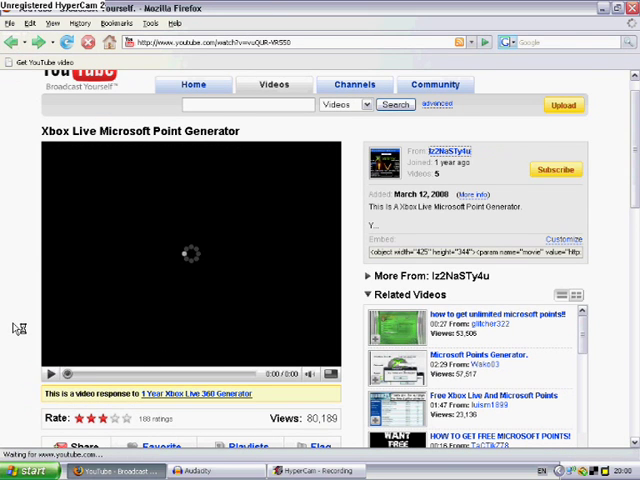
pyautogui.click(14, 42)
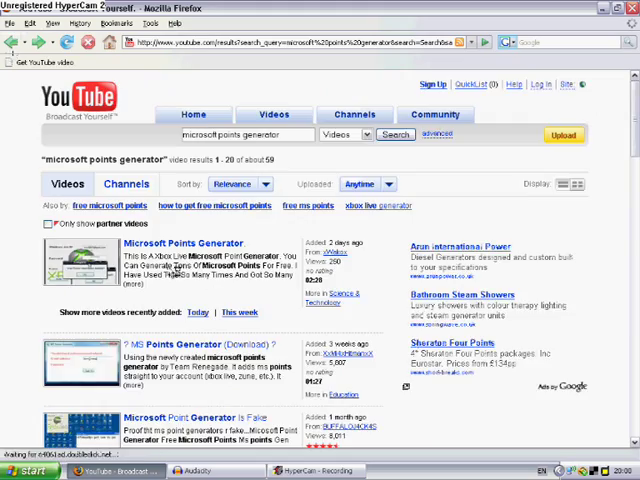
pyautogui.scroll(-10, 175, 268)
pyautogui.scroll(2, 170, 200)
pyautogui.scroll(3, 170, 200)
pyautogui.scroll(3, 168, 205)
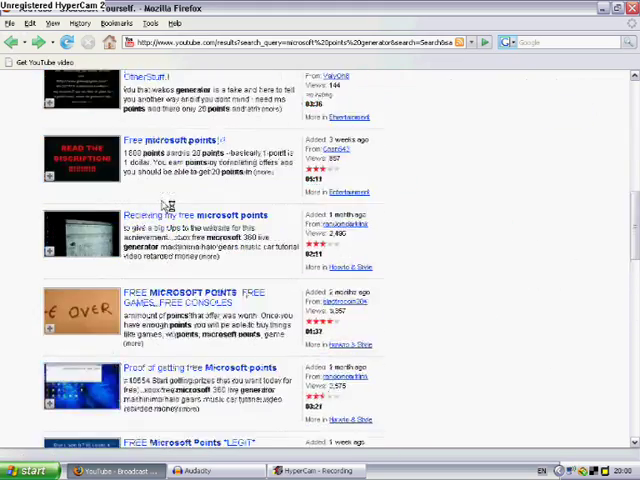
pyautogui.scroll(3, 168, 205)
pyautogui.scroll(3, 168, 205)
pyautogui.scroll(3, 160, 250)
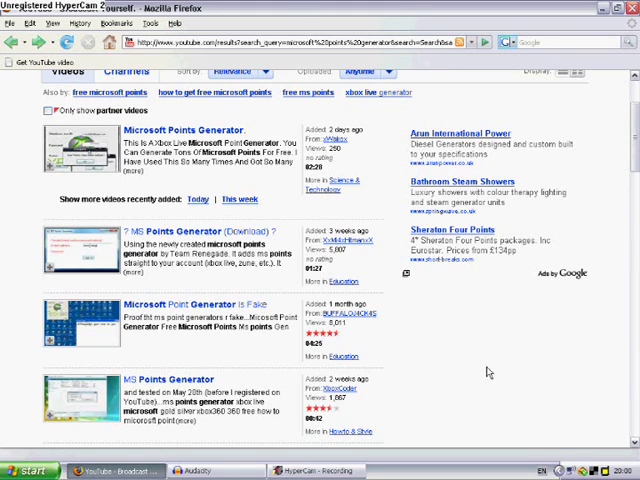
pyautogui.scroll(2, 300, 210)
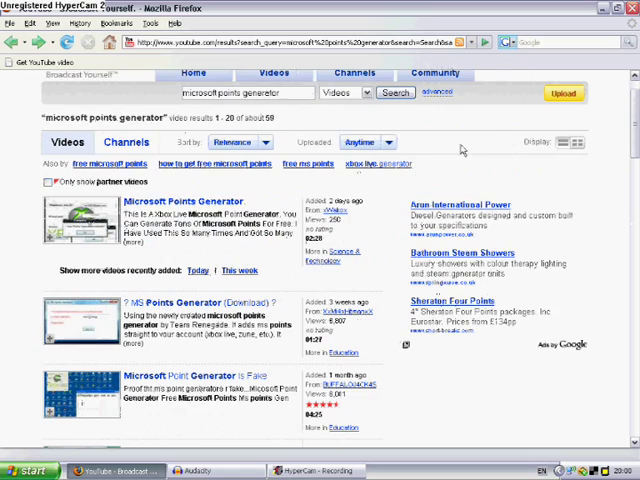
pyautogui.scroll(1, 462, 150)
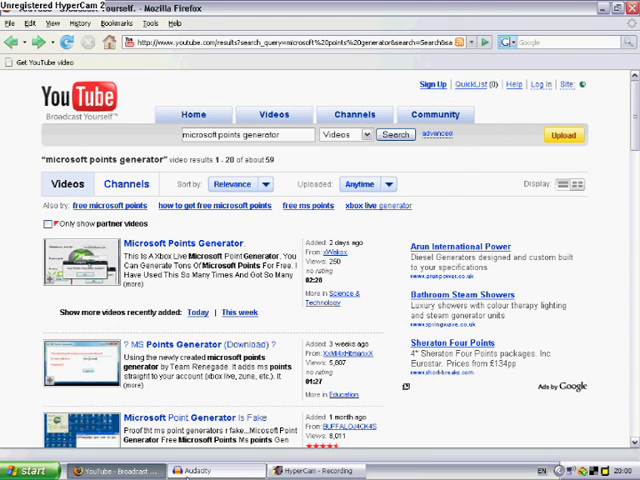
# Stop the Audacity recording at about 4:24 and play back the stretch around 32–33 seconds.
pyautogui.hotkey('alt', 'Tab')
pyautogui.click(173, 48)
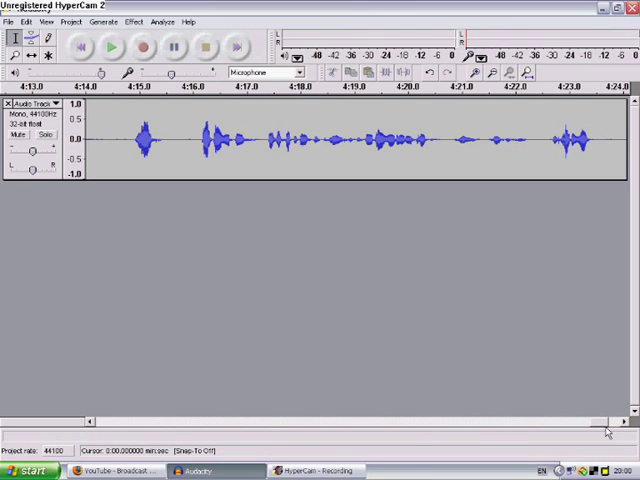
pyautogui.moveTo(607, 421); pyautogui.dragTo(168, 418)
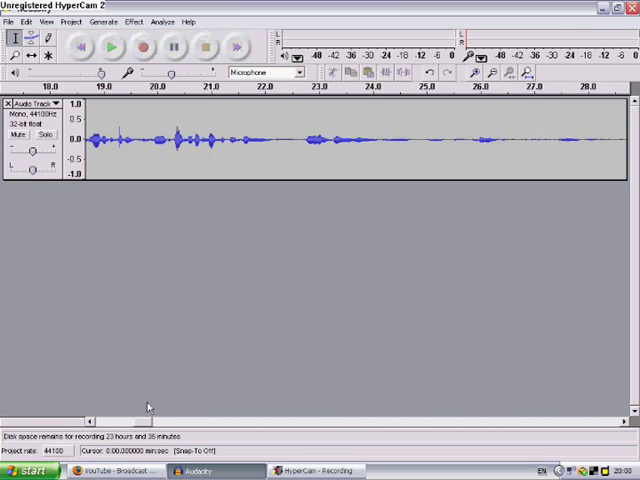
pyautogui.moveTo(213, 140); pyautogui.dragTo(305, 140)
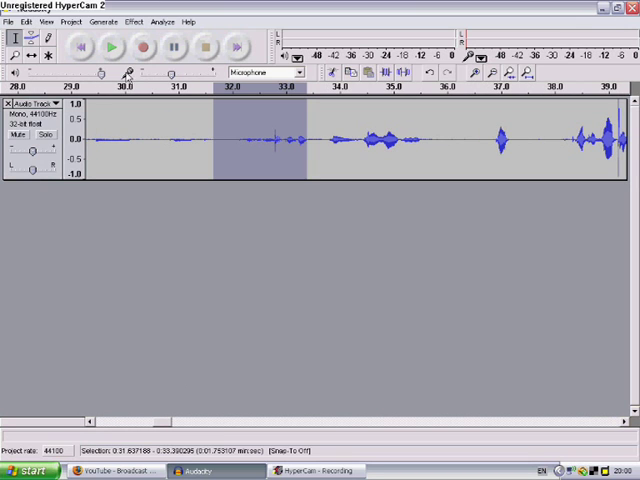
pyautogui.click(115, 48)
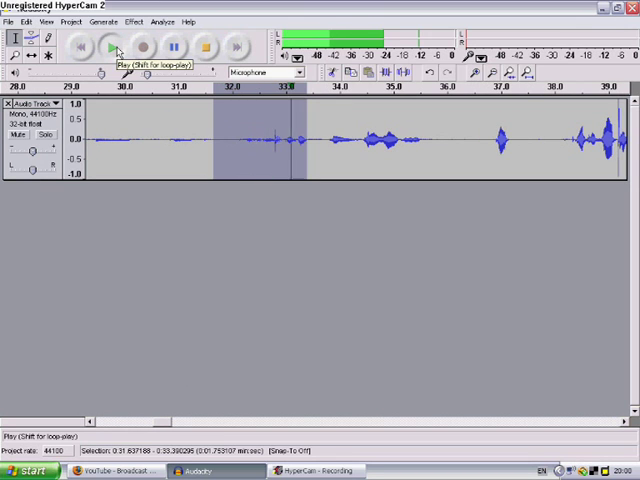
pyautogui.click(207, 47)
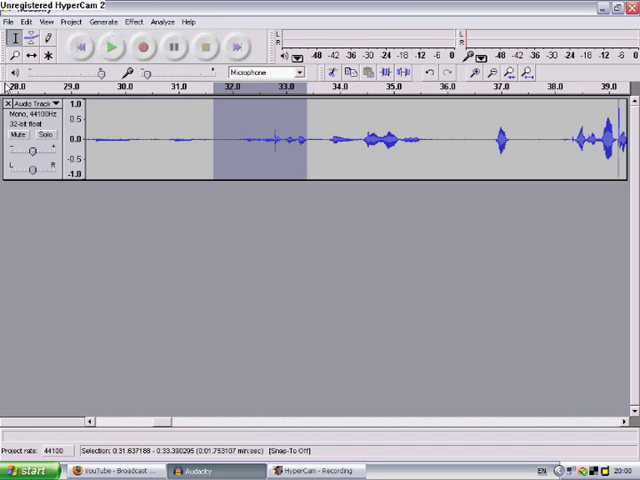
pyautogui.click(190, 140)
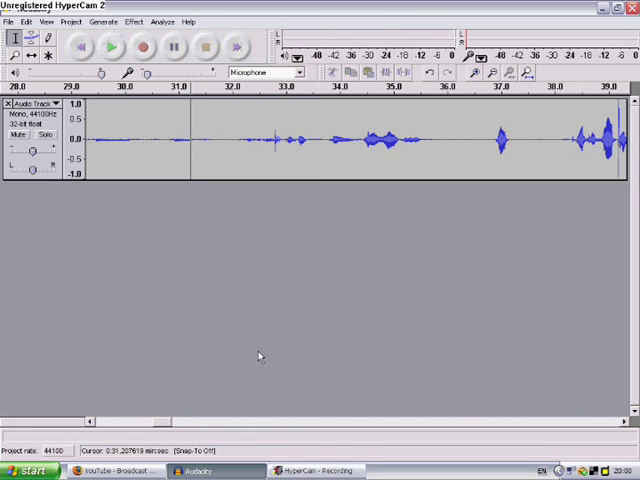